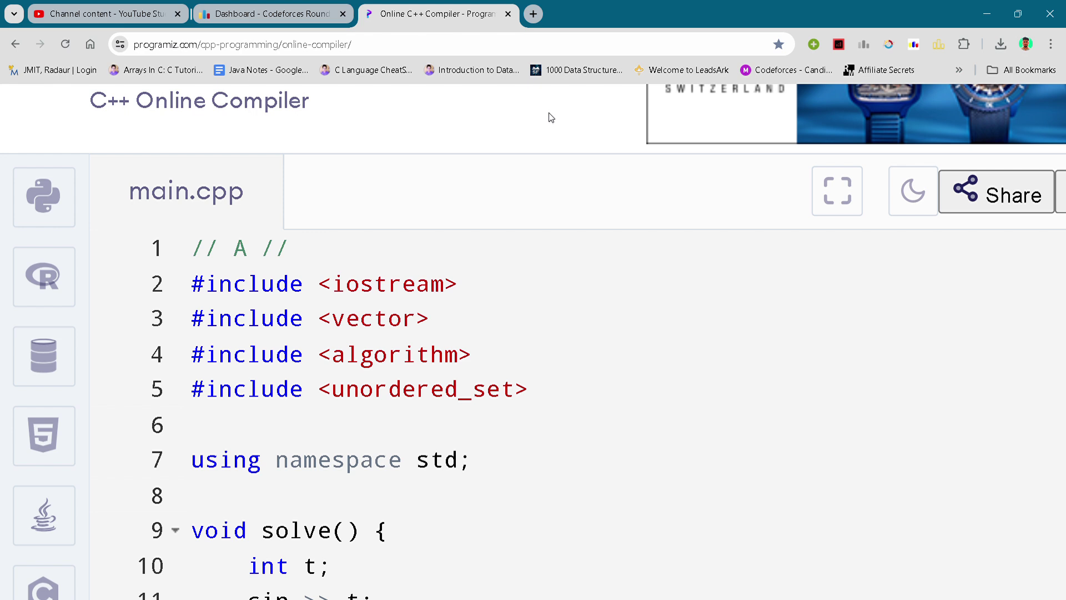
left_click(669, 275)
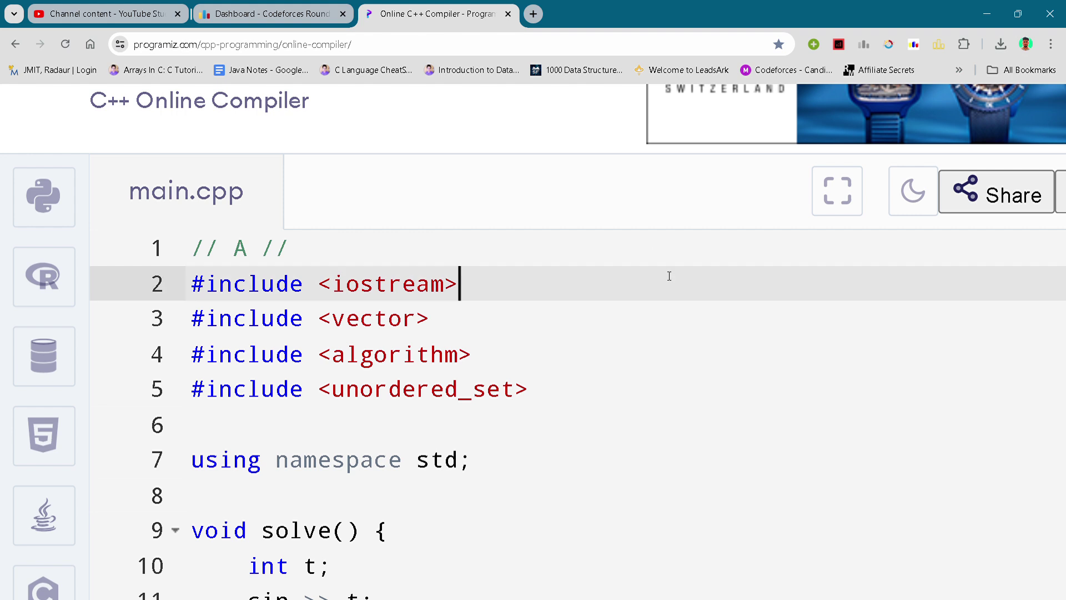
scroll(573, 178, "down", 2)
scroll(573, 176, "down", 1)
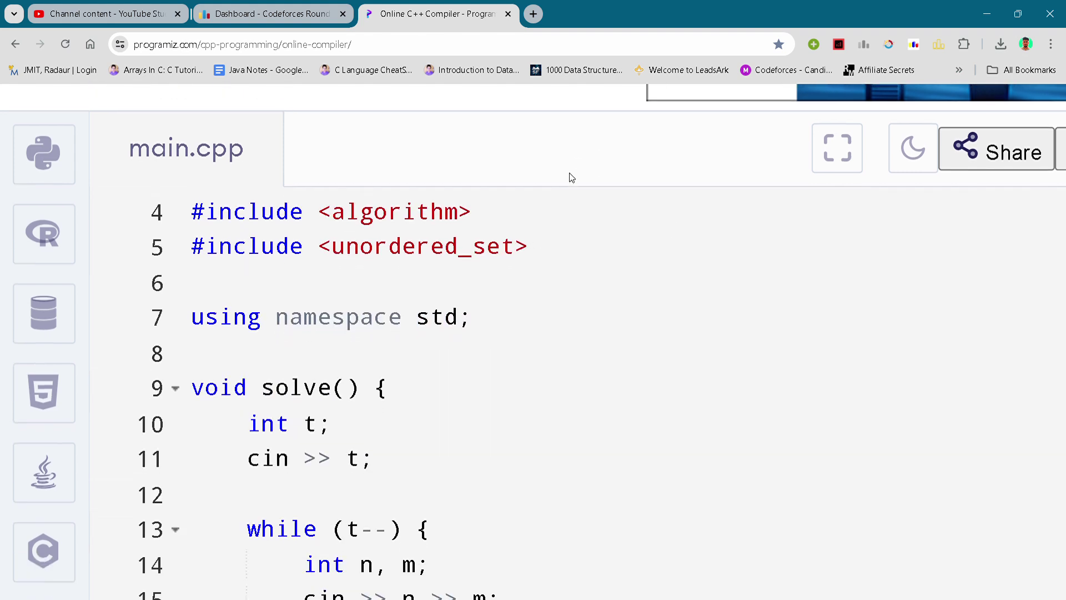
left_click(605, 279)
scroll(605, 281, "down", 1)
left_click(578, 322)
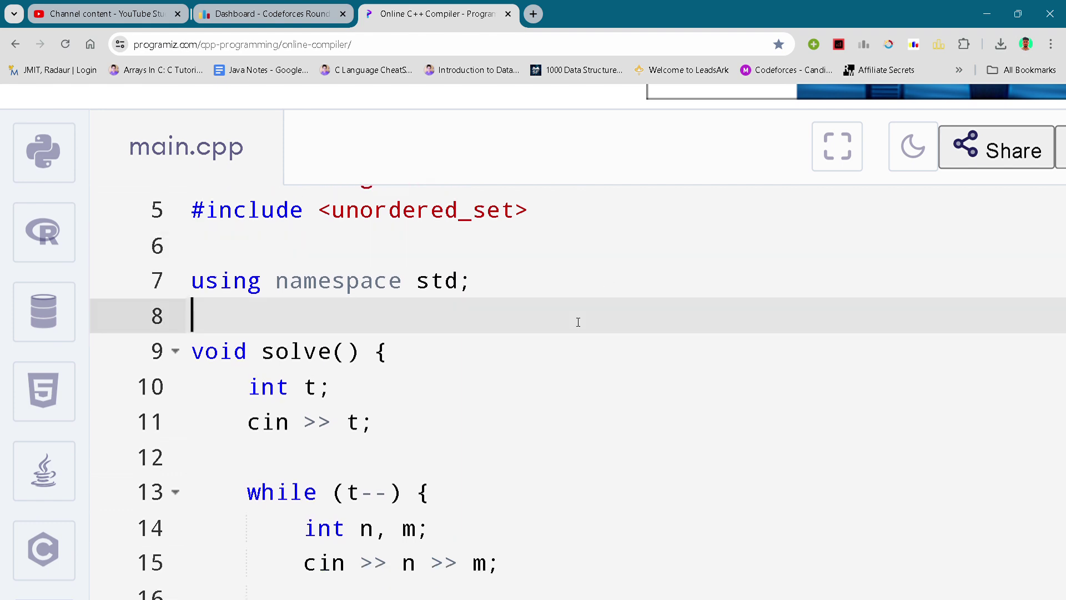
scroll(574, 322, "down", 1)
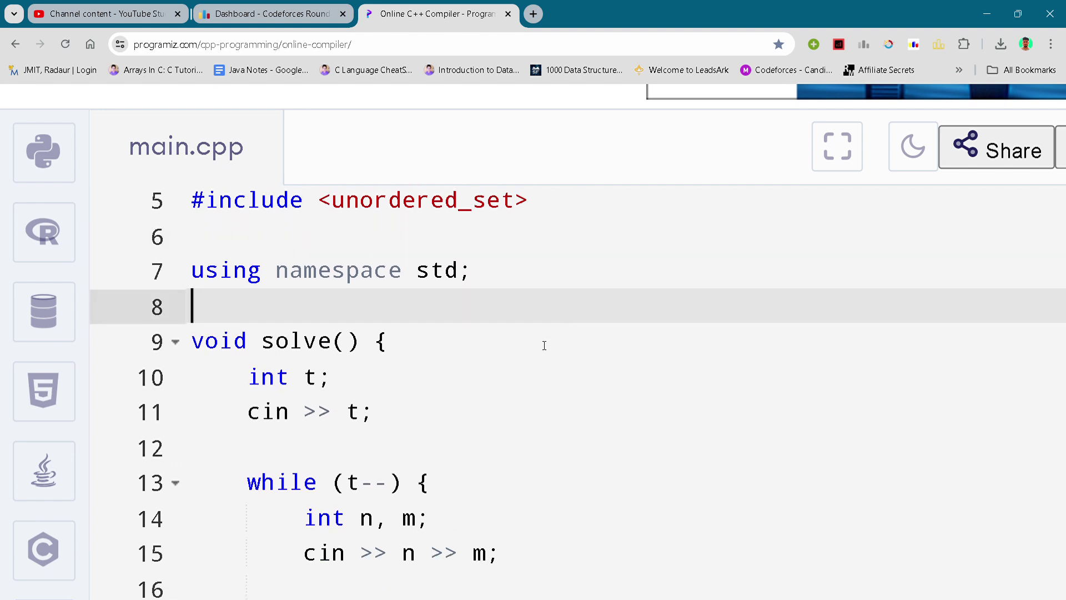
left_click(493, 390)
left_click(396, 427)
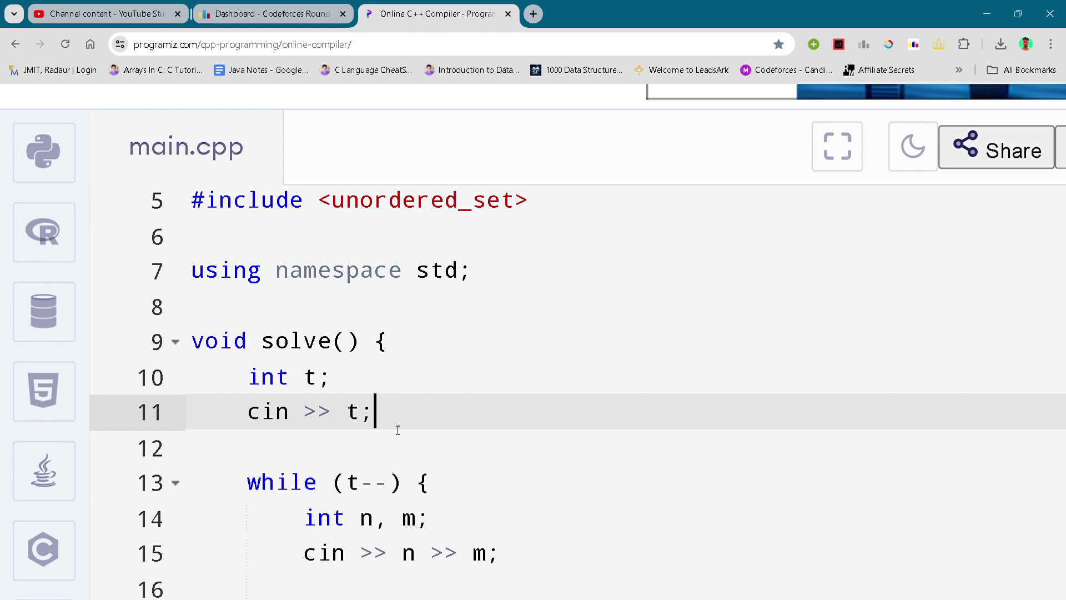
left_click(354, 452)
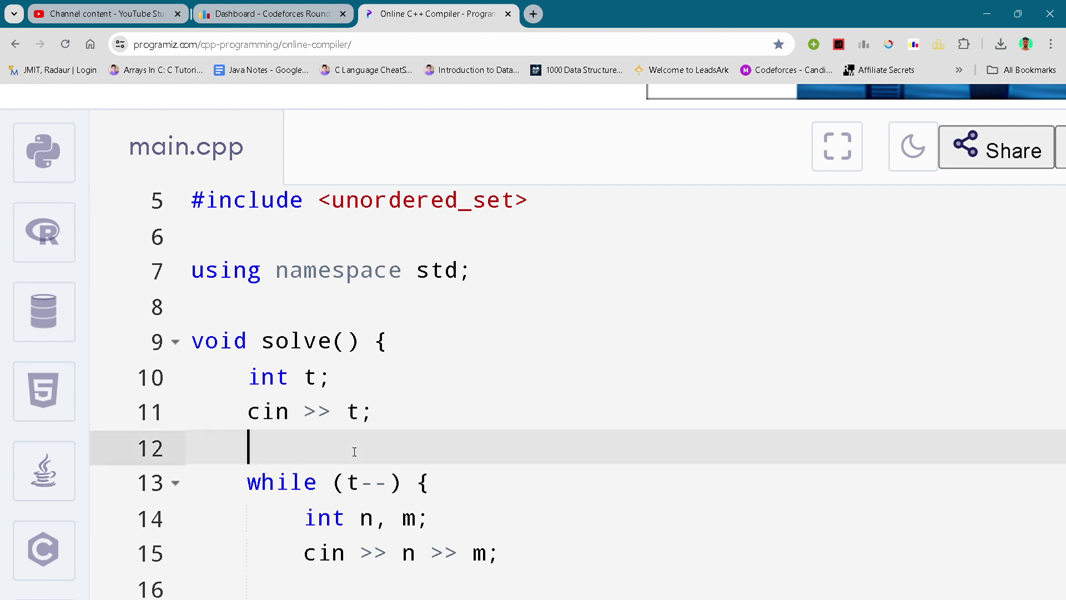
scroll(354, 451, "down", 3)
left_click(451, 467)
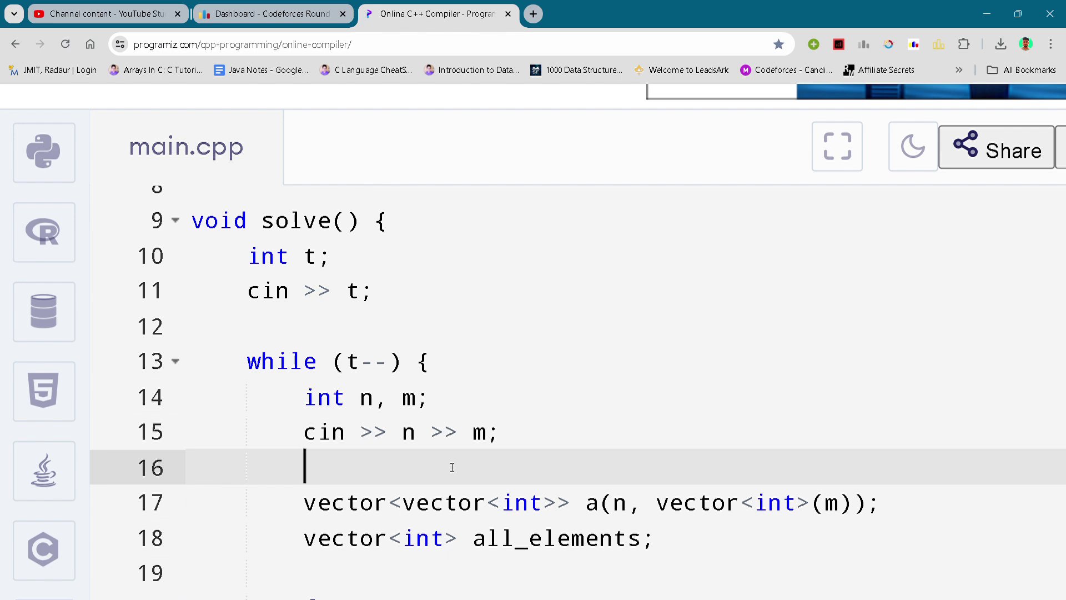
scroll(452, 467, "down", 5)
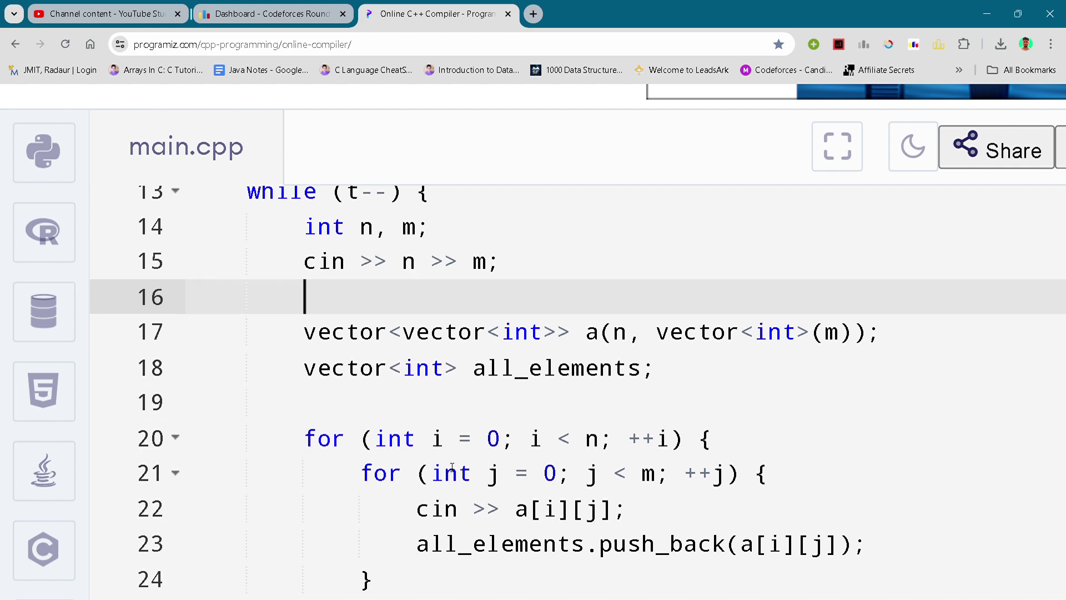
left_click(451, 467)
scroll(346, 474, "down", 1)
left_click(347, 465)
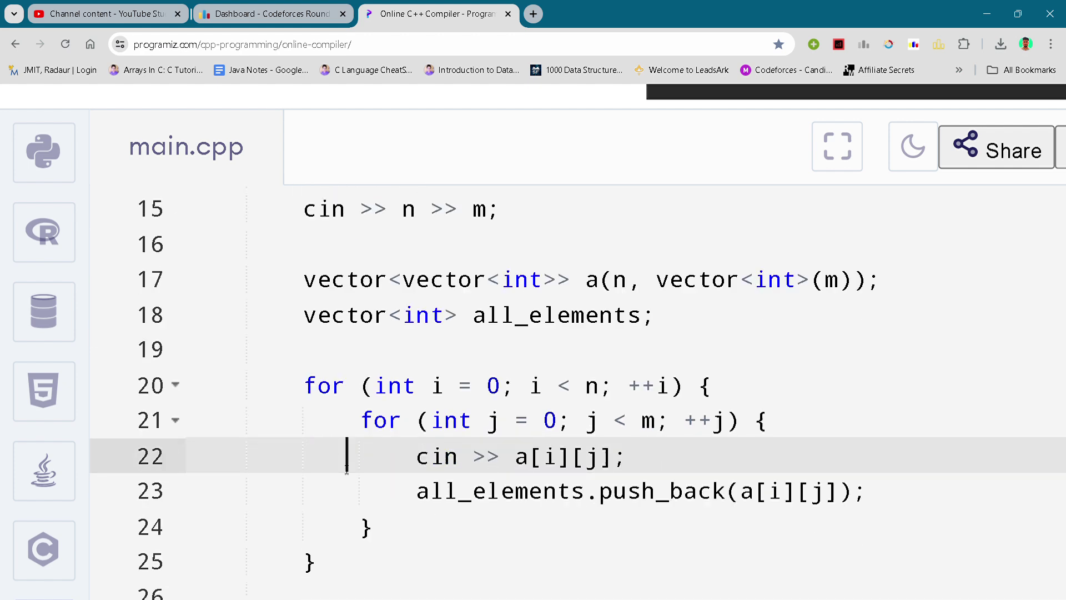
left_click(350, 500)
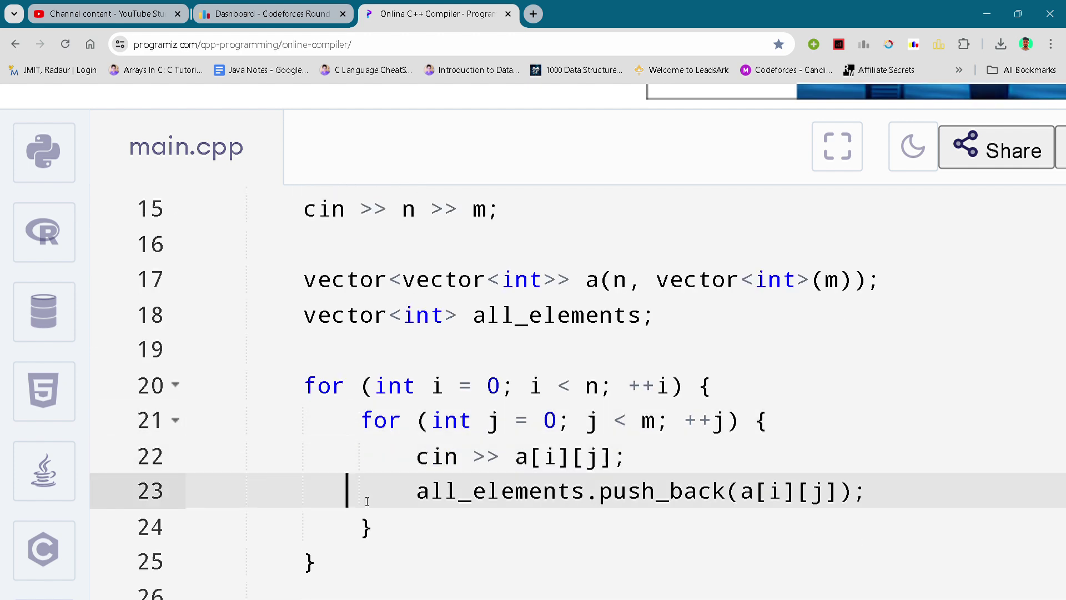
left_click(383, 500)
scroll(384, 503, "down", 1)
left_click(384, 502)
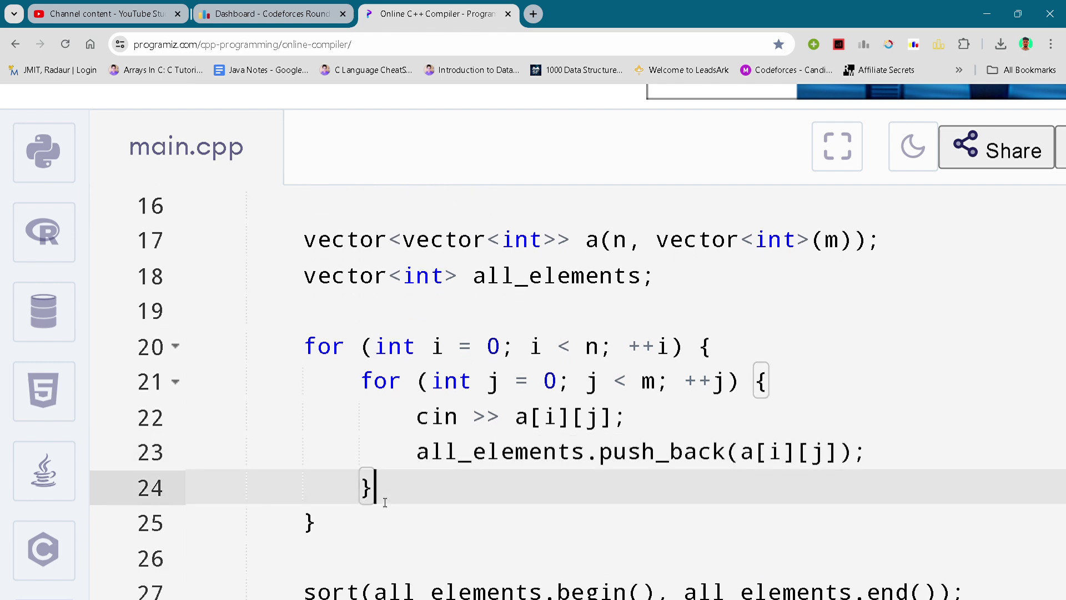
scroll(385, 502, "down", 1)
left_click(383, 499)
left_click(341, 515)
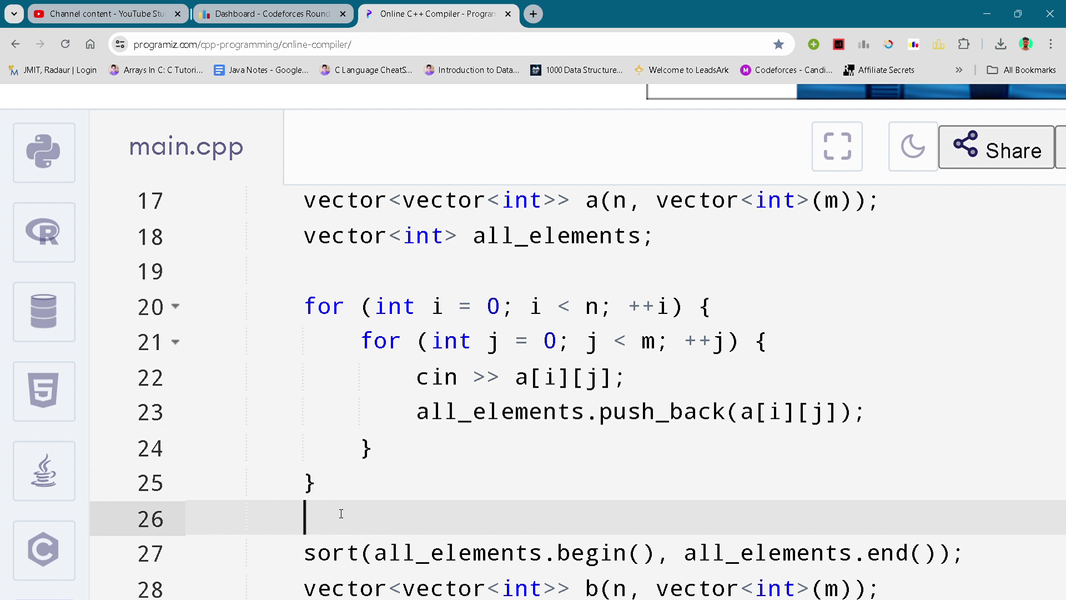
left_click(293, 525)
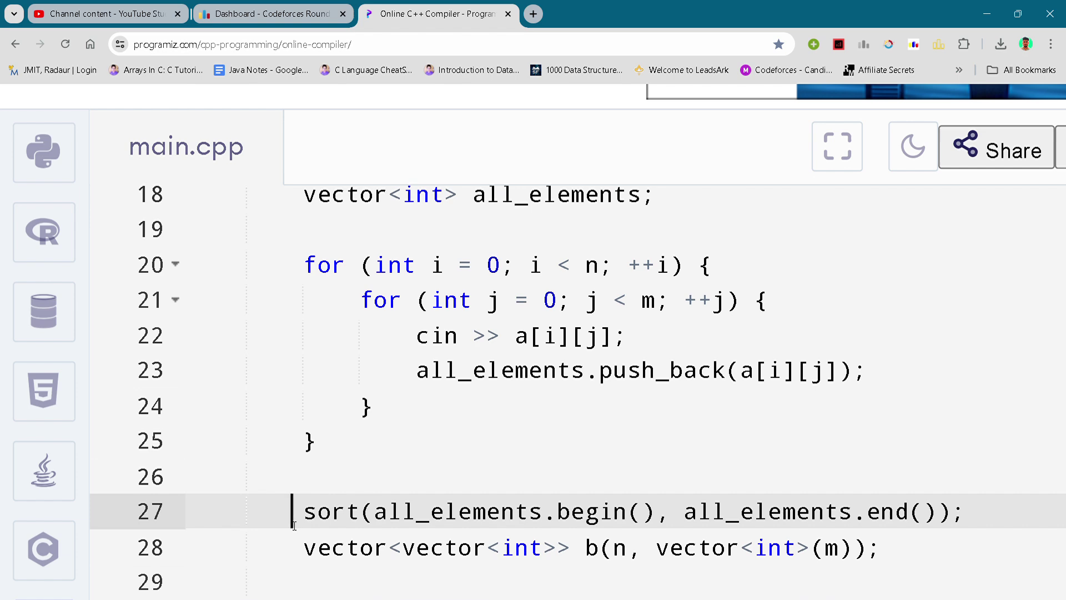
scroll(293, 525, "down", 1)
scroll(294, 525, "down", 2)
left_click(293, 524)
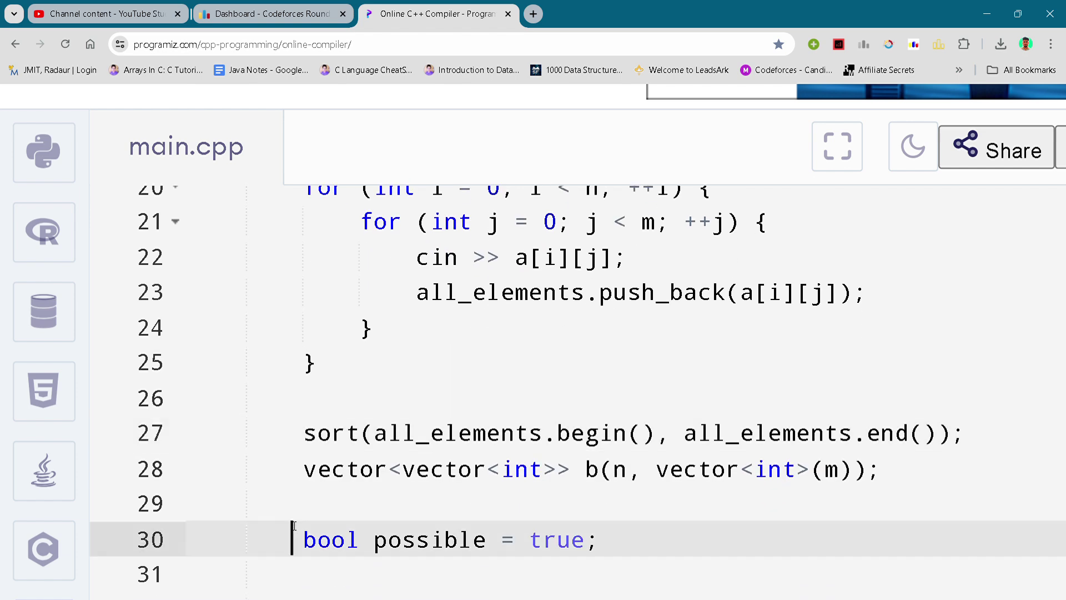
scroll(293, 525, "down", 1)
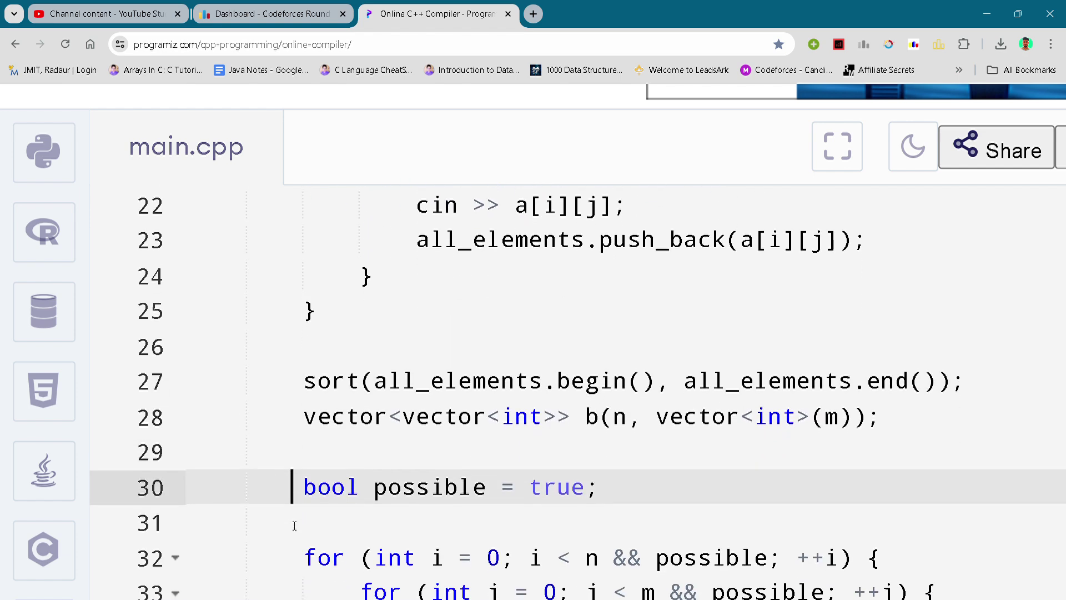
left_click(293, 525)
scroll(293, 525, "down", 1)
left_click(293, 525)
scroll(294, 524, "down", 1)
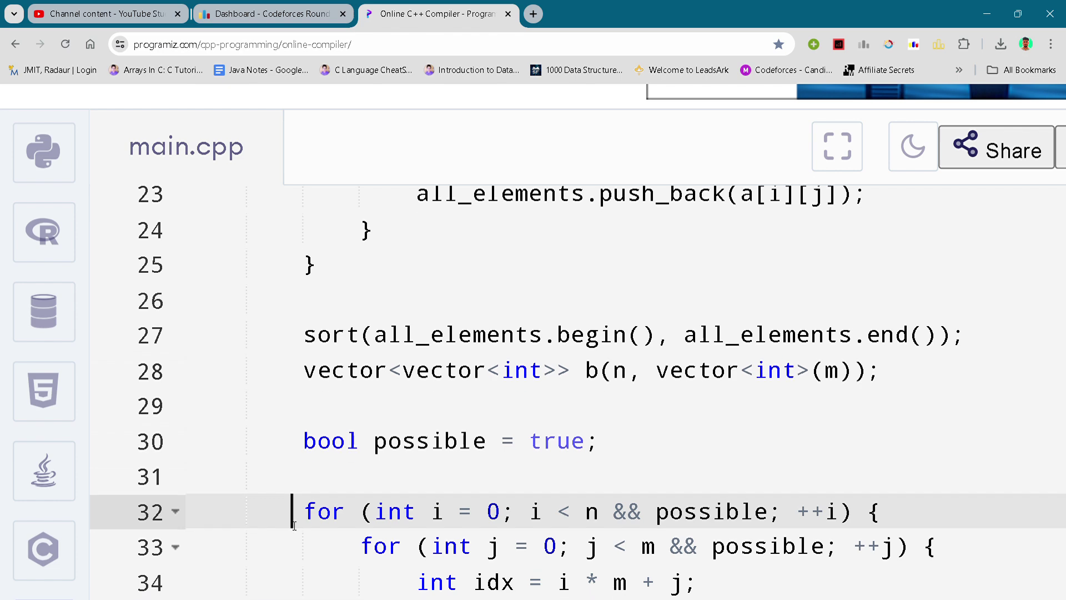
scroll(293, 525, "down", 2)
left_click(293, 525)
scroll(293, 525, "down", 1)
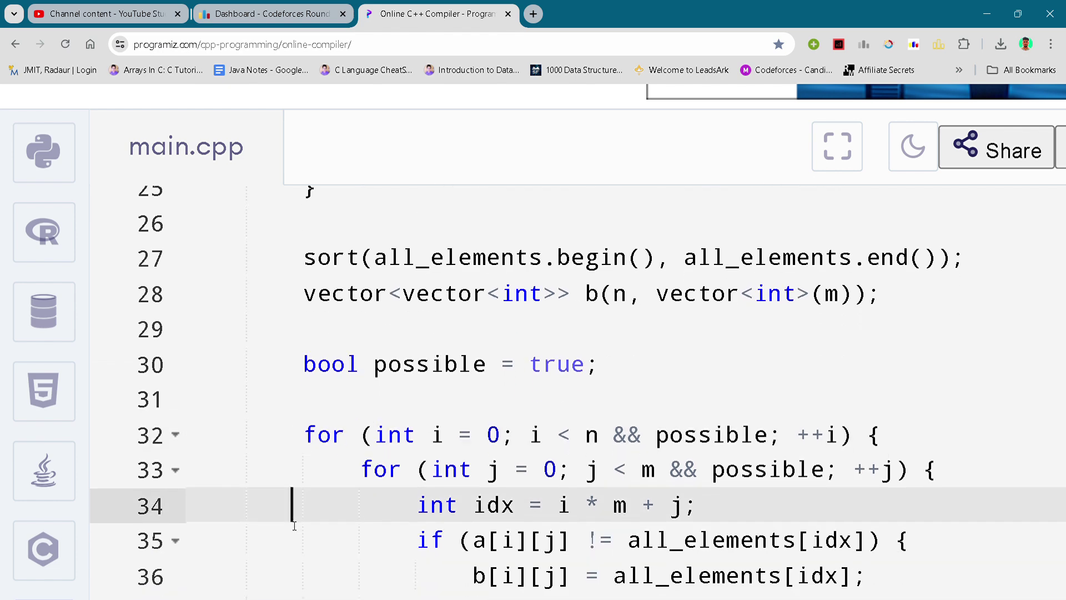
left_click(294, 525)
scroll(294, 541, "down", 1)
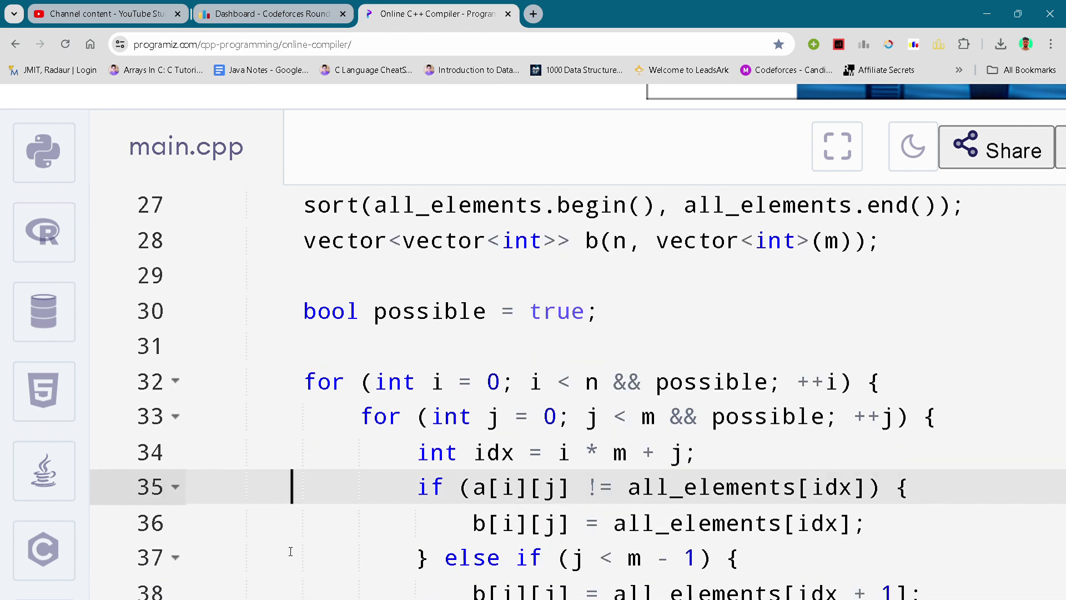
left_click(295, 553)
scroll(295, 553, "down", 1)
left_click(296, 553)
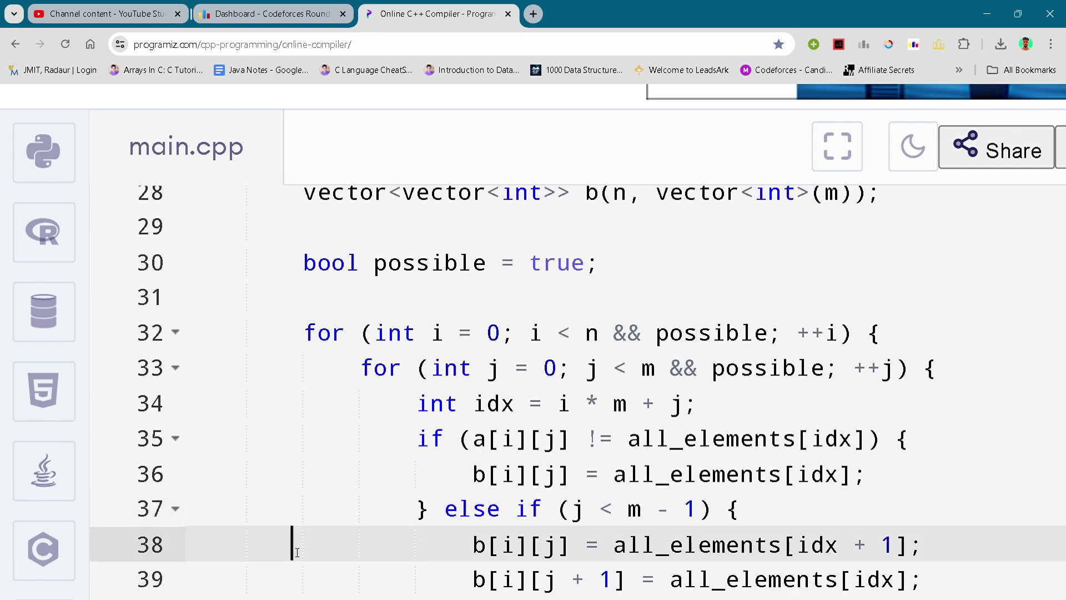
scroll(296, 553, "down", 1)
left_click(295, 554)
scroll(295, 553, "down", 1)
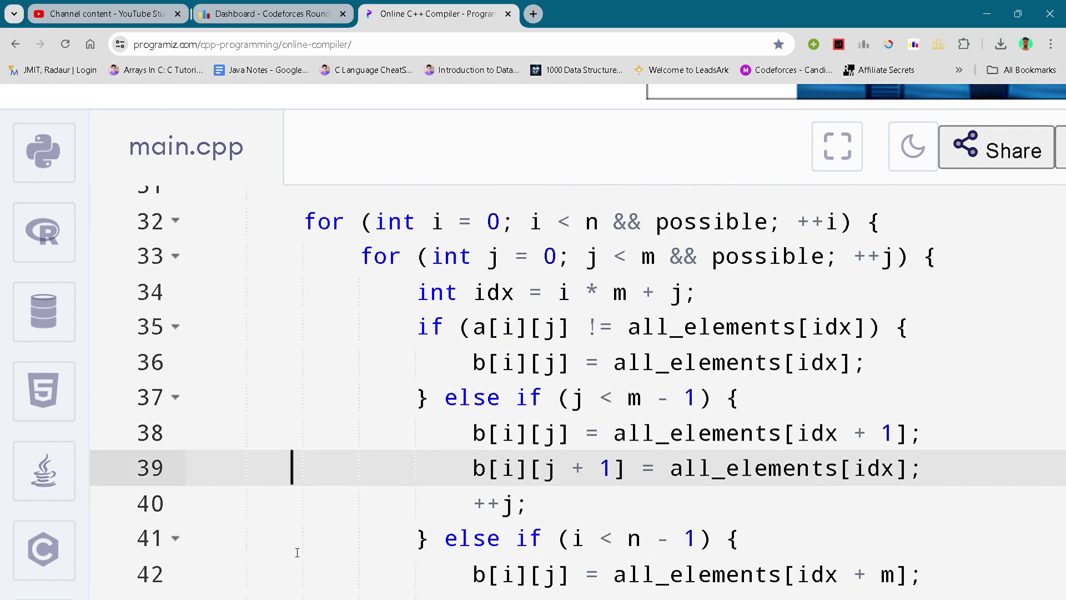
left_click(295, 553)
scroll(296, 552, "down", 1)
left_click(297, 553)
scroll(297, 552, "down", 1)
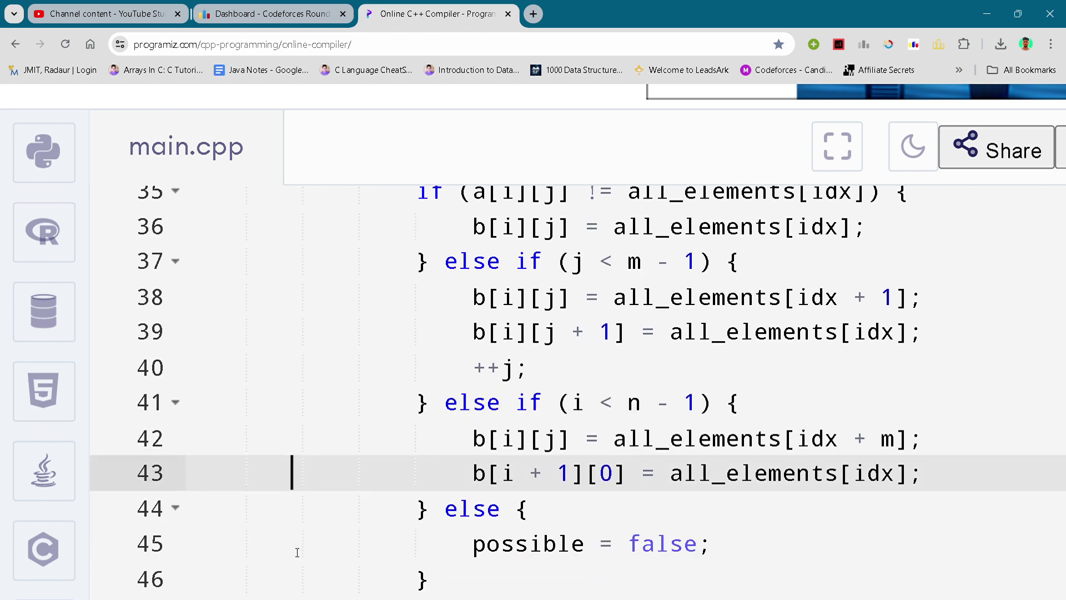
scroll(297, 552, "down", 1)
left_click(297, 553)
scroll(295, 552, "down", 1)
scroll(296, 552, "down", 1)
left_click(296, 552)
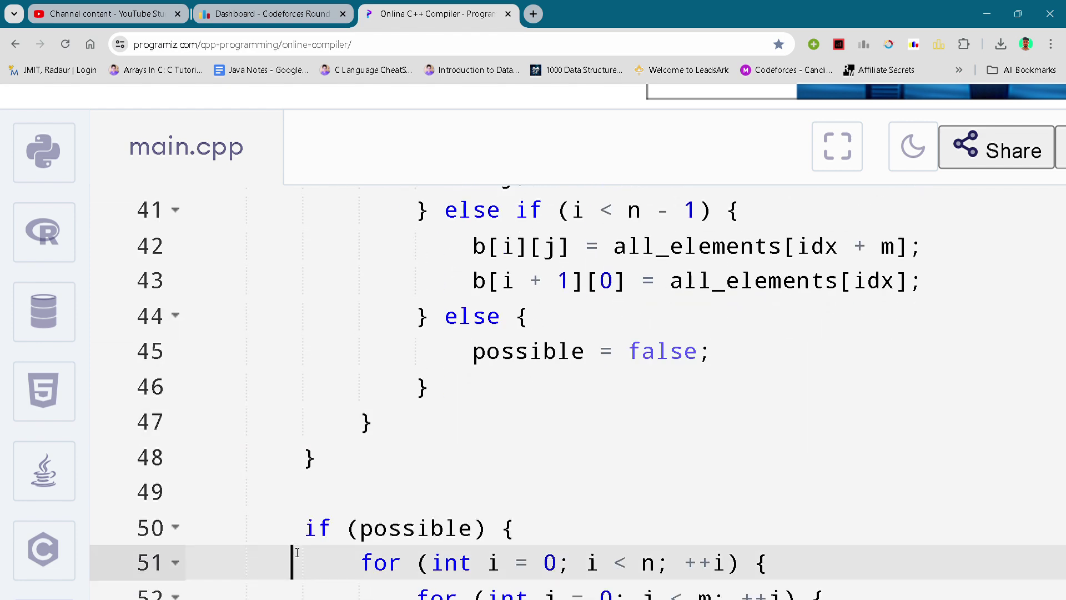
scroll(296, 553, "down", 1)
left_click(296, 552)
scroll(295, 552, "down", 1)
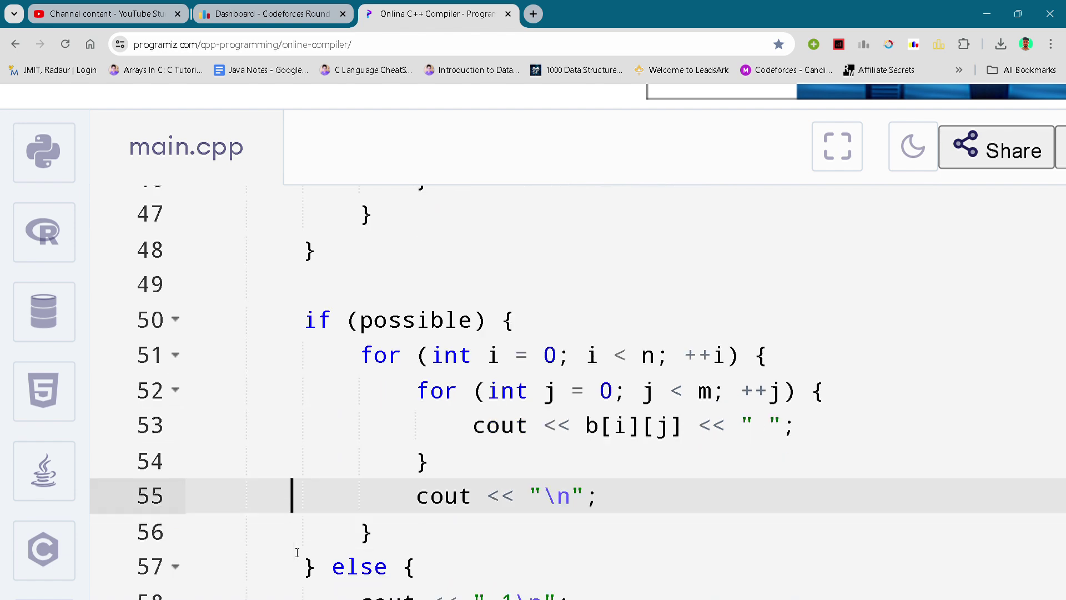
left_click(297, 552)
scroll(296, 552, "down", 1)
left_click(296, 552)
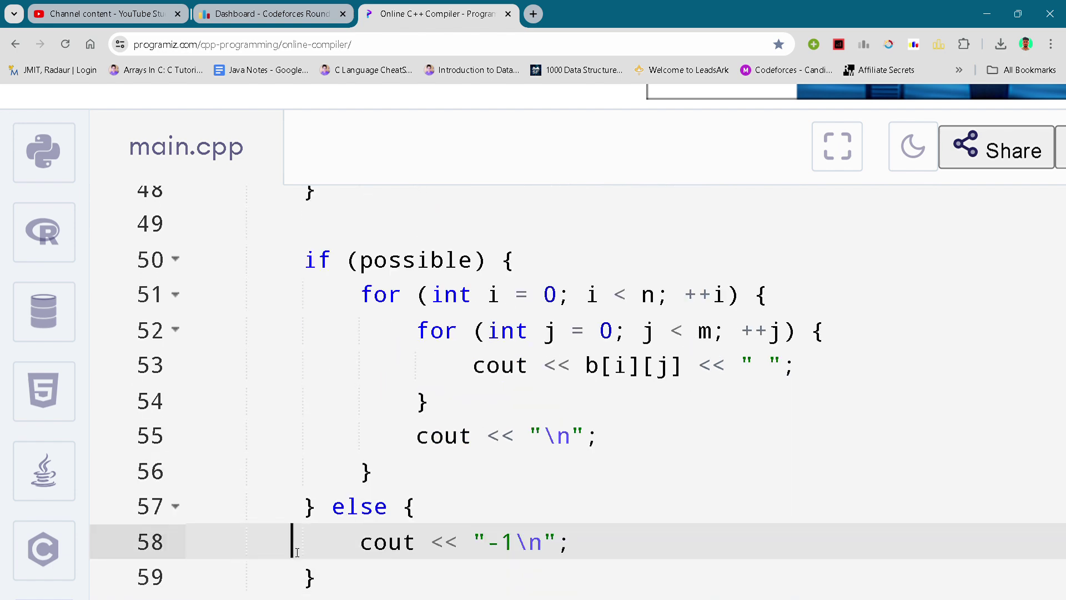
scroll(296, 551, "down", 1)
left_click(296, 552)
scroll(295, 551, "down", 2)
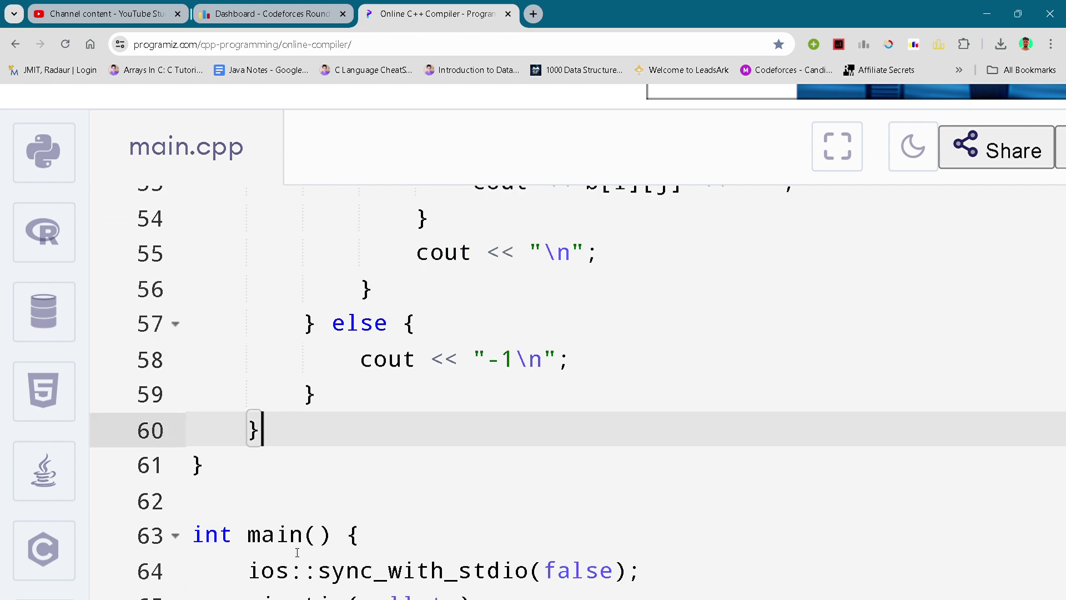
scroll(297, 552, "down", 2)
left_click(296, 552)
scroll(296, 552, "down", 3)
left_click(297, 553)
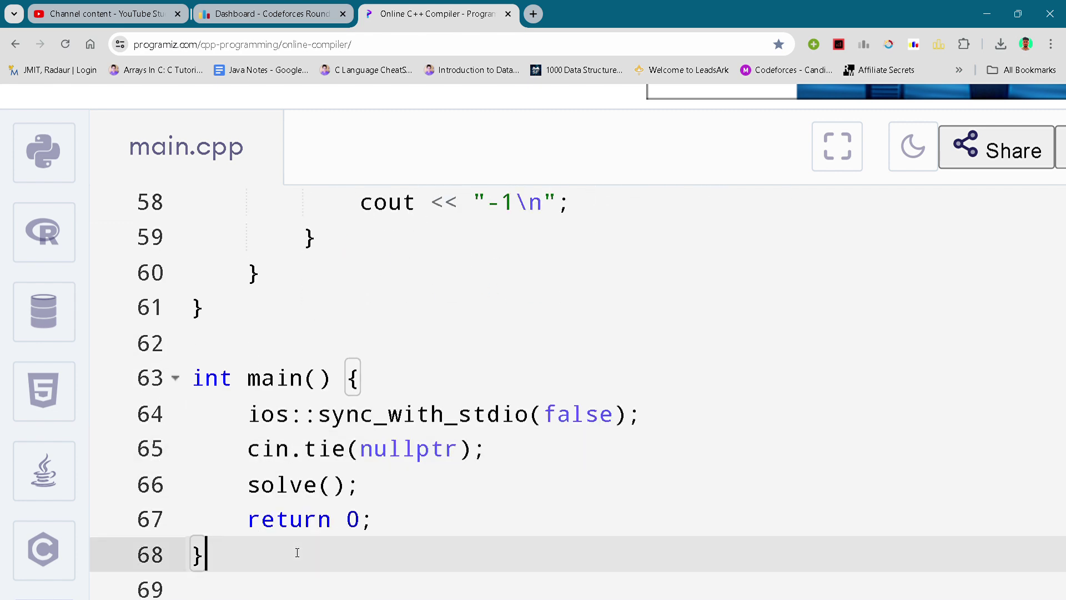
left_click(450, 378)
scroll(449, 378, "up", 1)
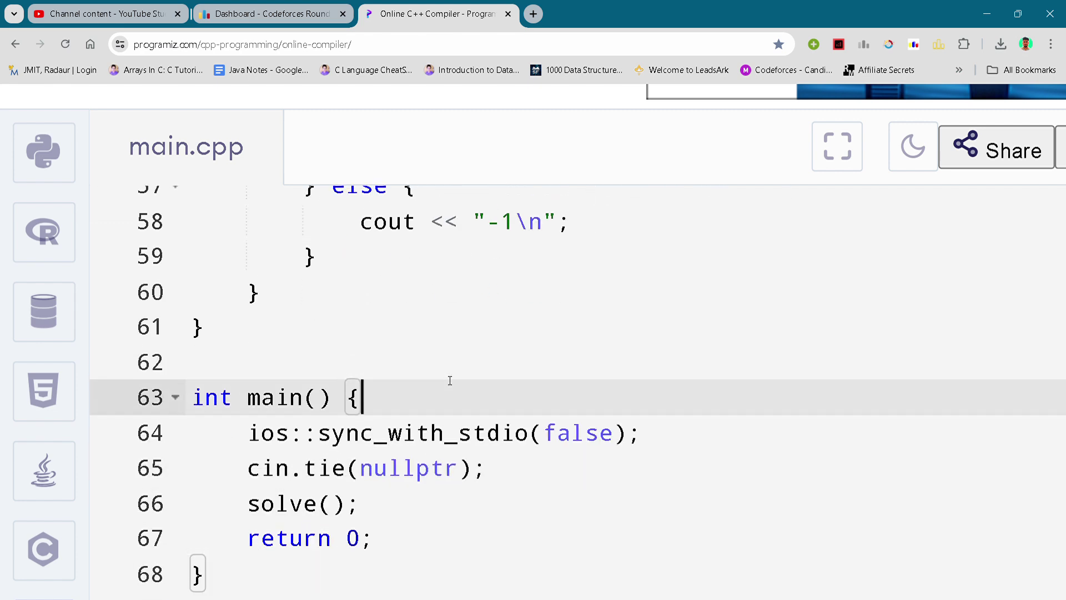